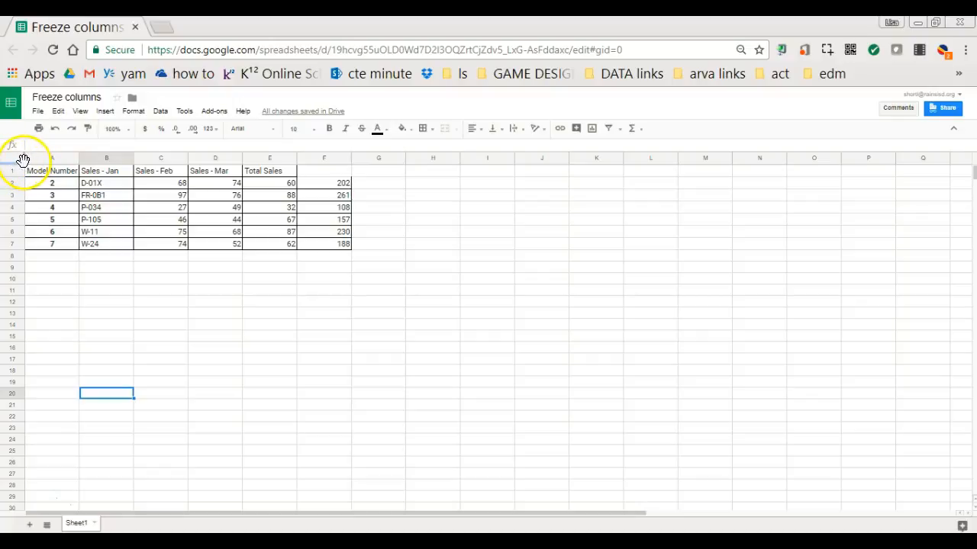
Freeze columns A and B and scroll the sheet sideways to check that they stay in place
drag(22, 162, 135, 171)
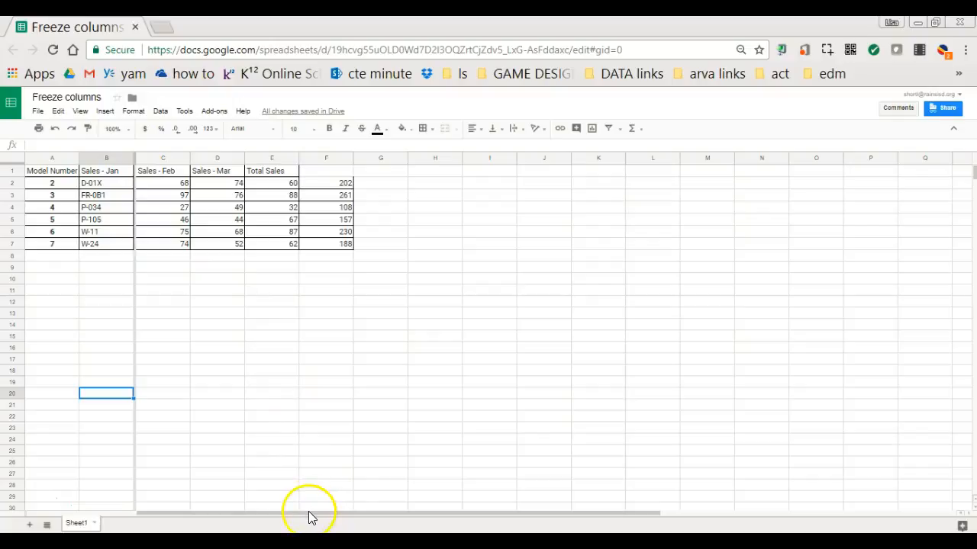
drag(310, 511, 414, 513)
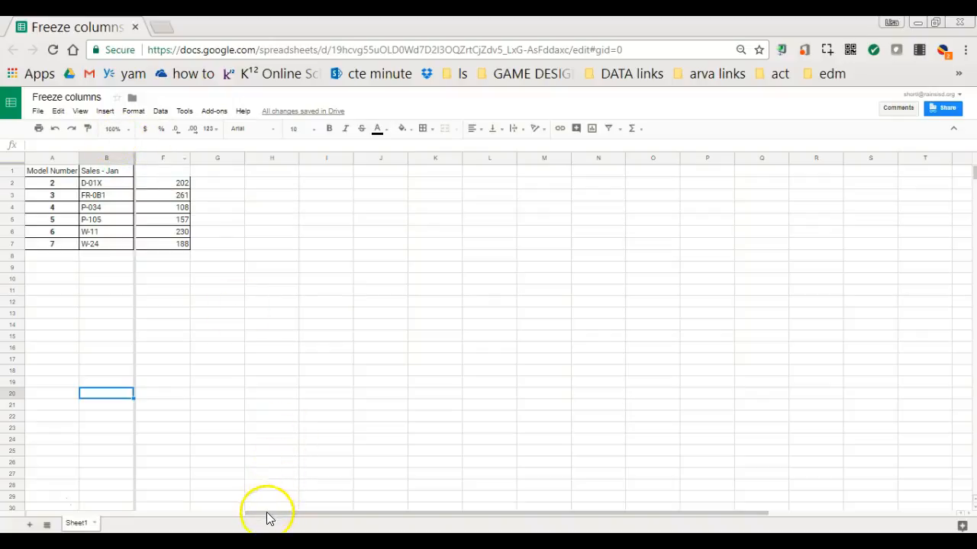
drag(248, 512, 91, 512)
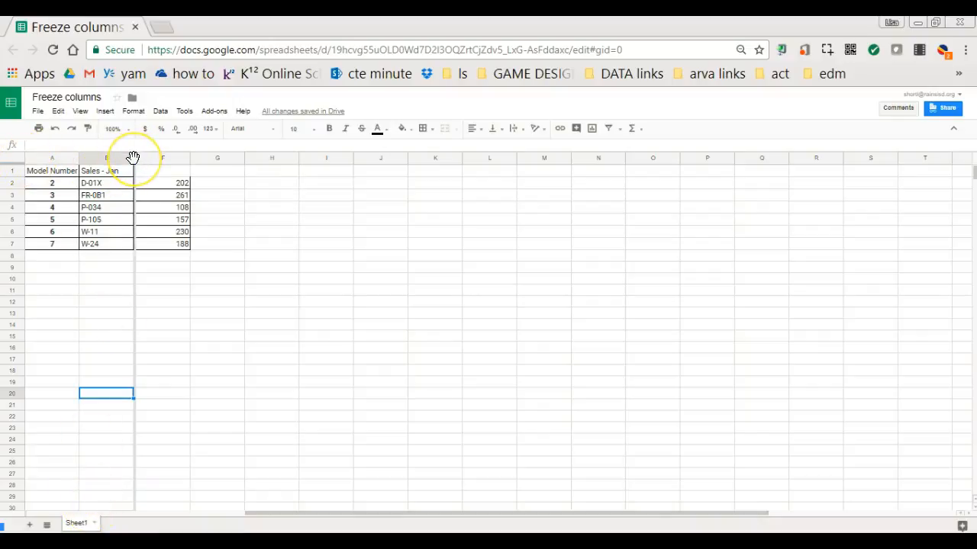
Unfreeze columns A and B, and try freezing only column A before releasing it again
drag(132, 157, 19, 166)
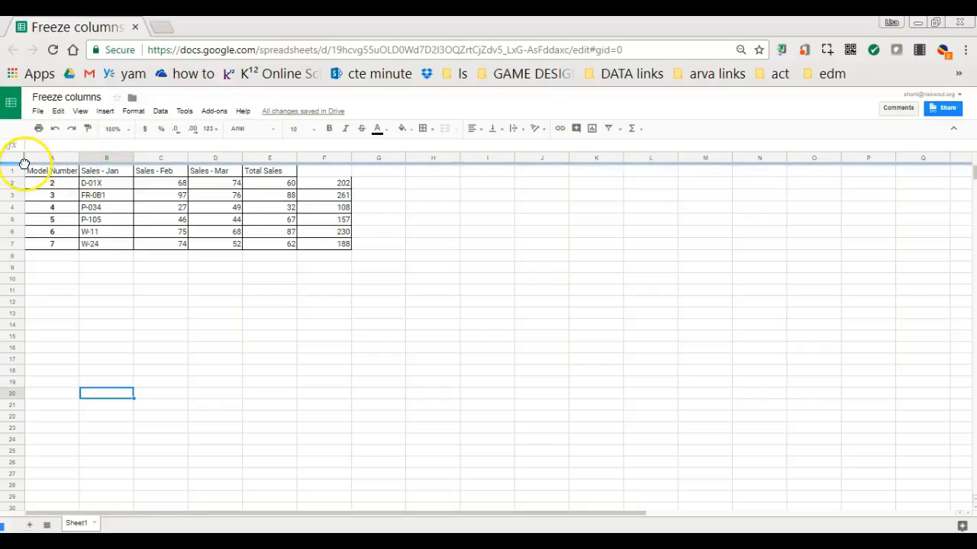
drag(22, 158, 71, 161)
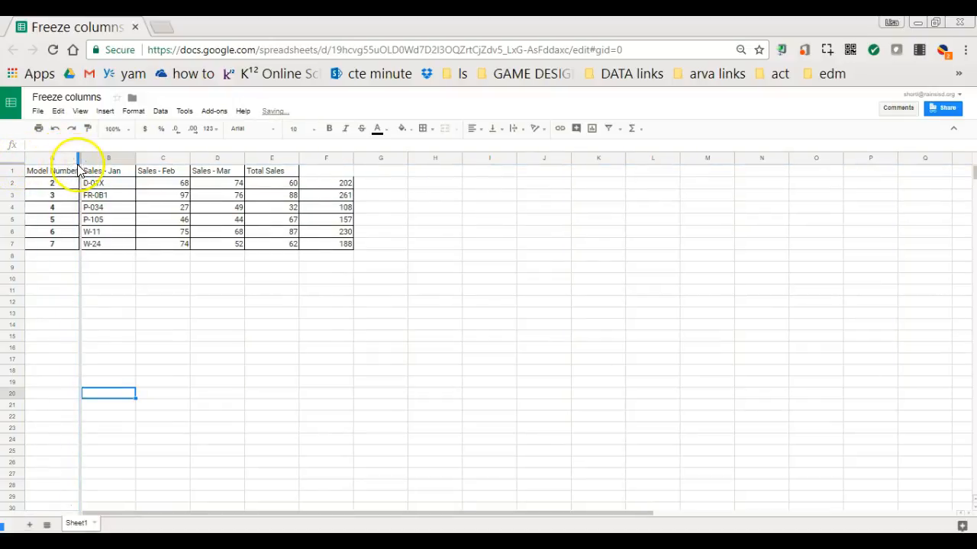
drag(78, 157, 21, 161)
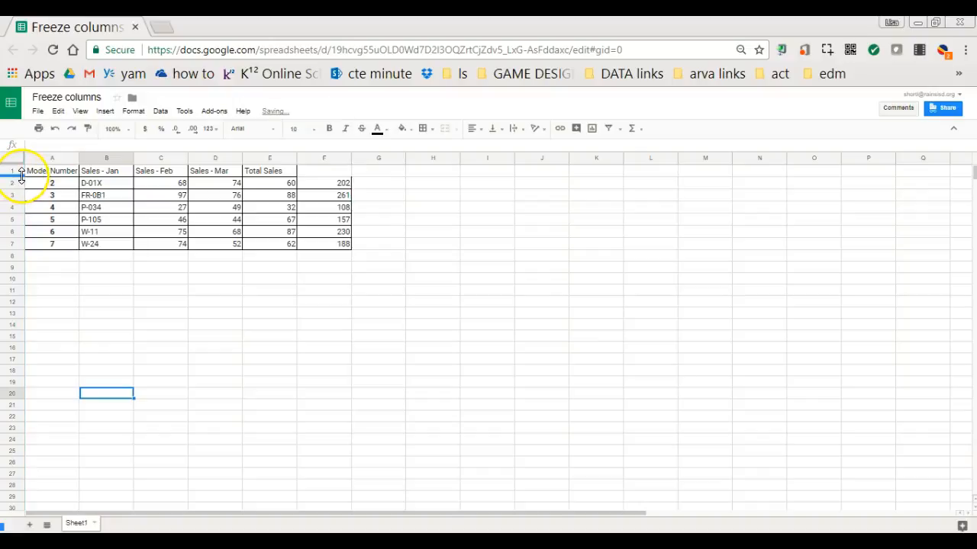
Freeze the first two columns, Model Number and Sales - Jan
scroll(48, 192, down, 2)
scroll(48, 192, down, 2)
scroll(48, 192, up, 4)
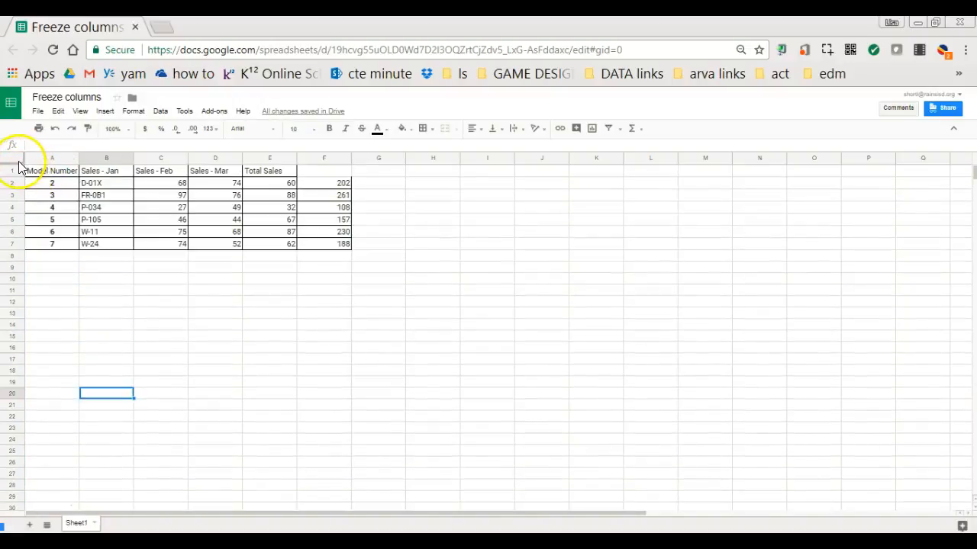
drag(30, 164, 131, 177)
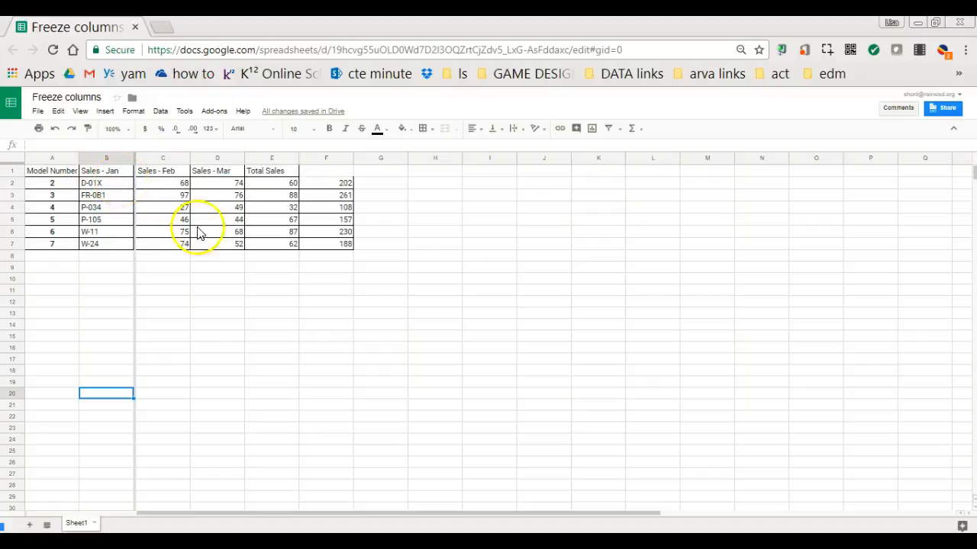
Format the values under Total Sales in E2:E7 as currency
click(159, 235)
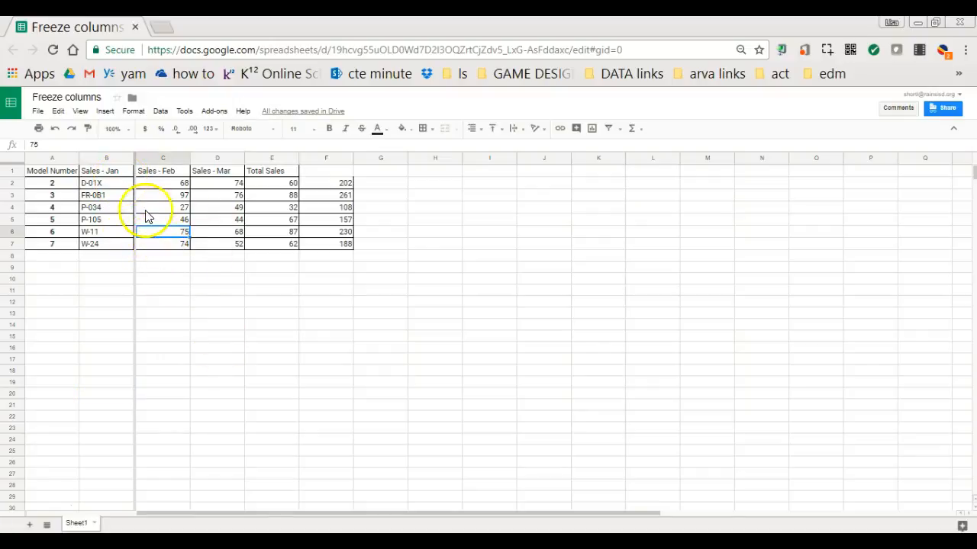
click(151, 175)
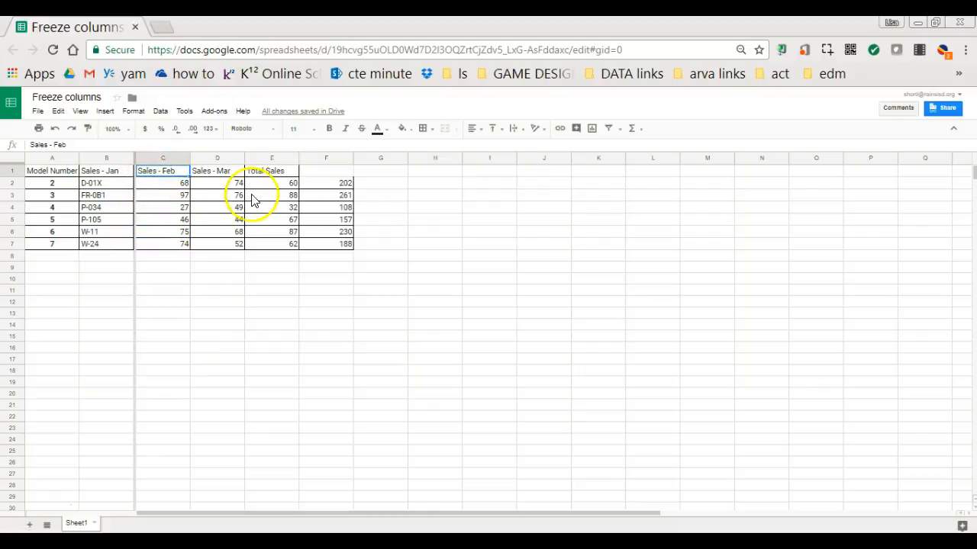
drag(268, 186, 268, 248)
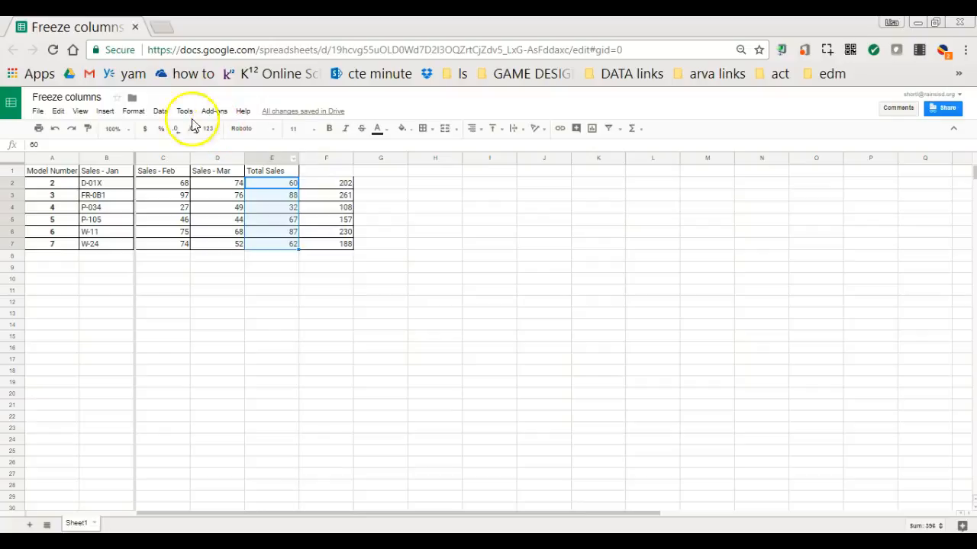
click(145, 130)
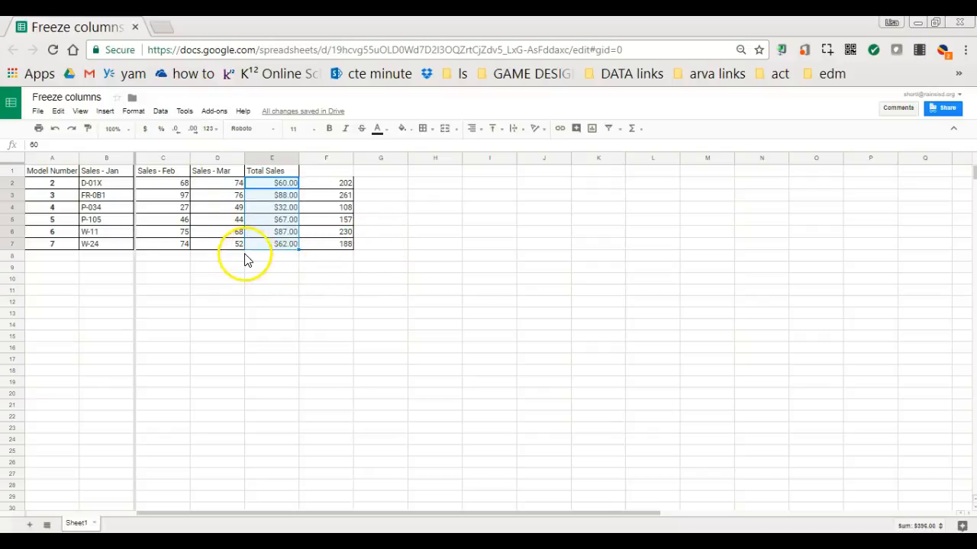
Apply the currency format to the whole of empty column G
mouse_move(377, 174)
mouse_down()
mouse_move(392, 404)
mouse_move(390, 390)
mouse_move(398, 397)
mouse_up()
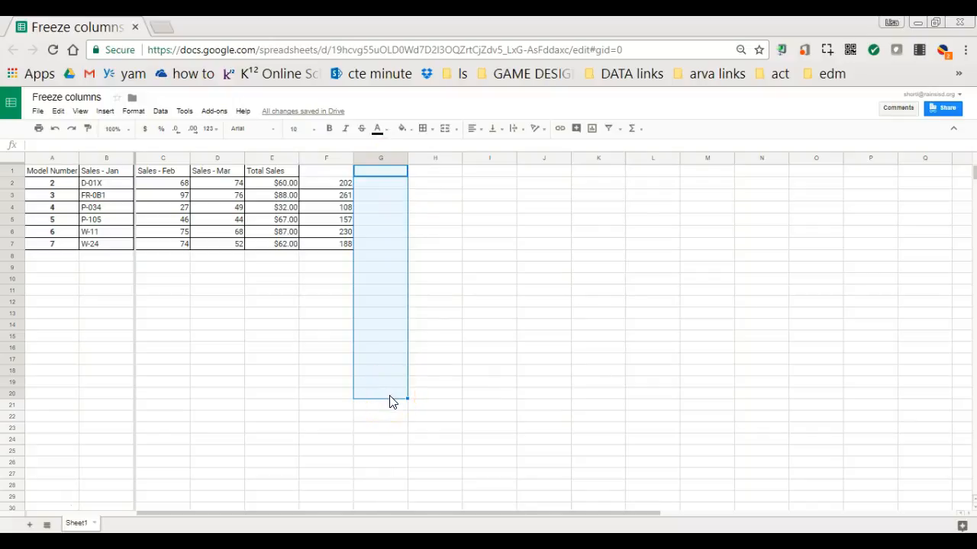
click(370, 157)
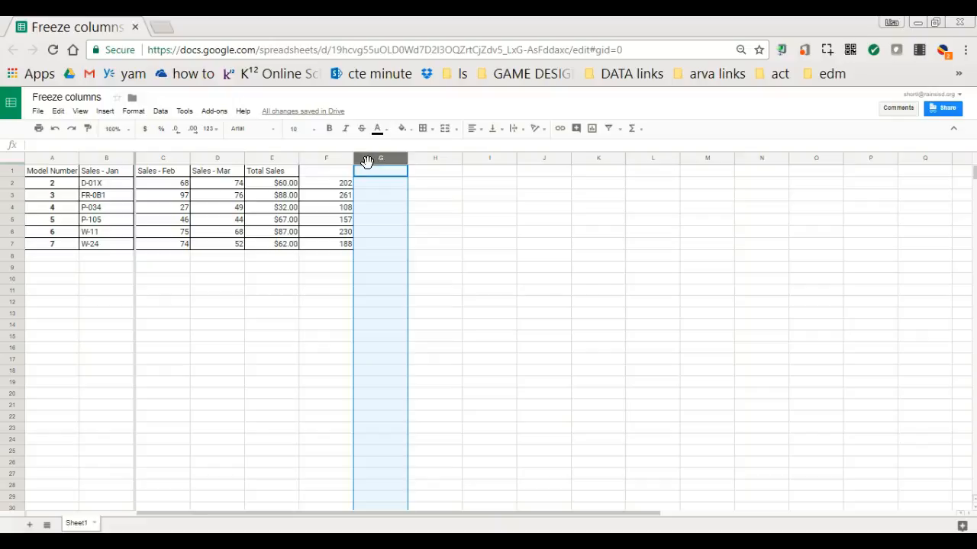
click(145, 128)
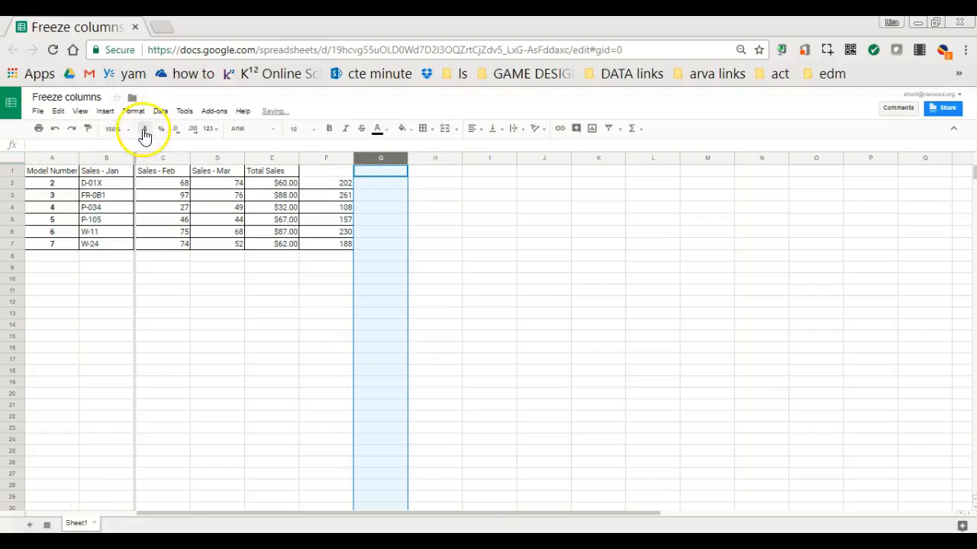
Enter the values 25, 15, 15, 45, 46 and 17 in cells G2 through G7
click(379, 185)
text(25)
key(Return)
text(15)
key(Return)
text(15)
key(Return)
text(45)
key(Return)
text(46)
key(Return)
text(17)
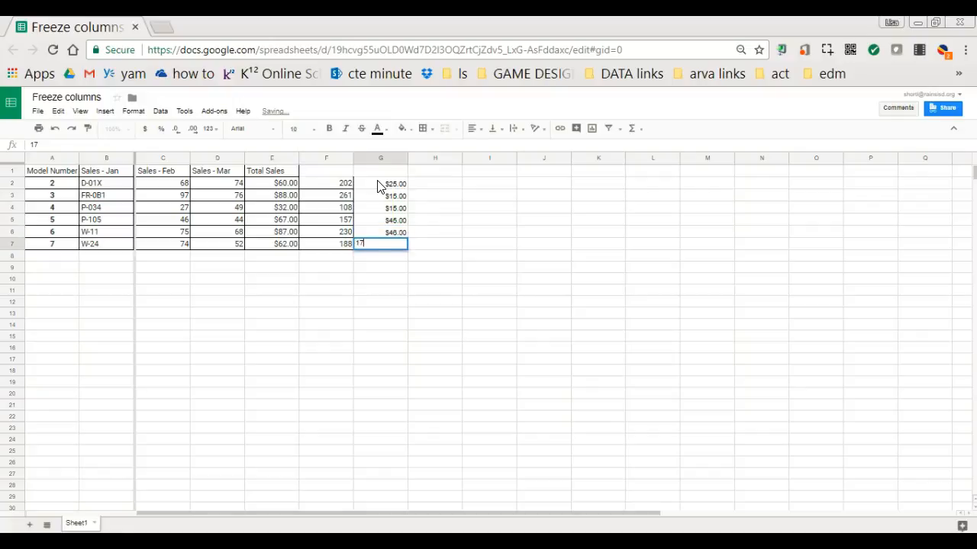
key(Return)
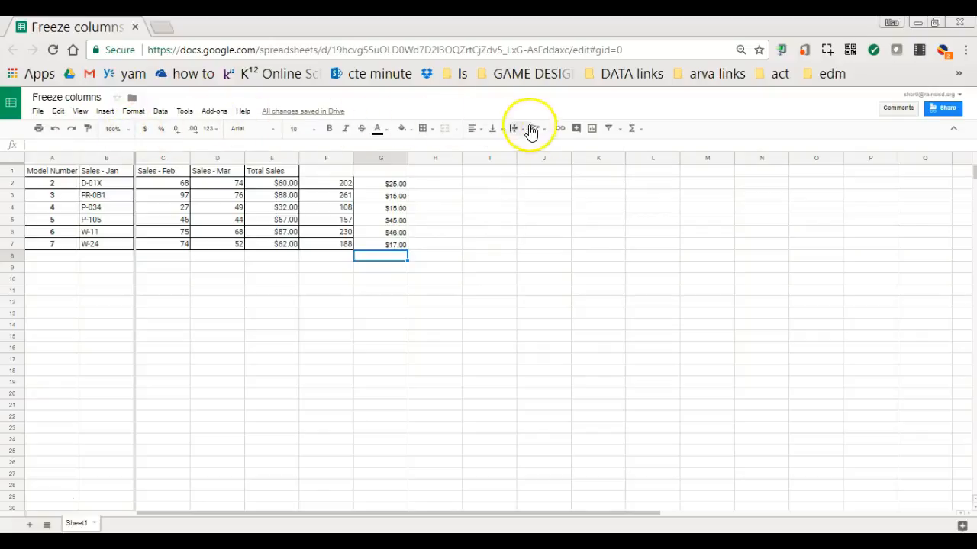
Add up G2:G7 with a SUM function in cell G8 and select that cell to view its formula
click(641, 130)
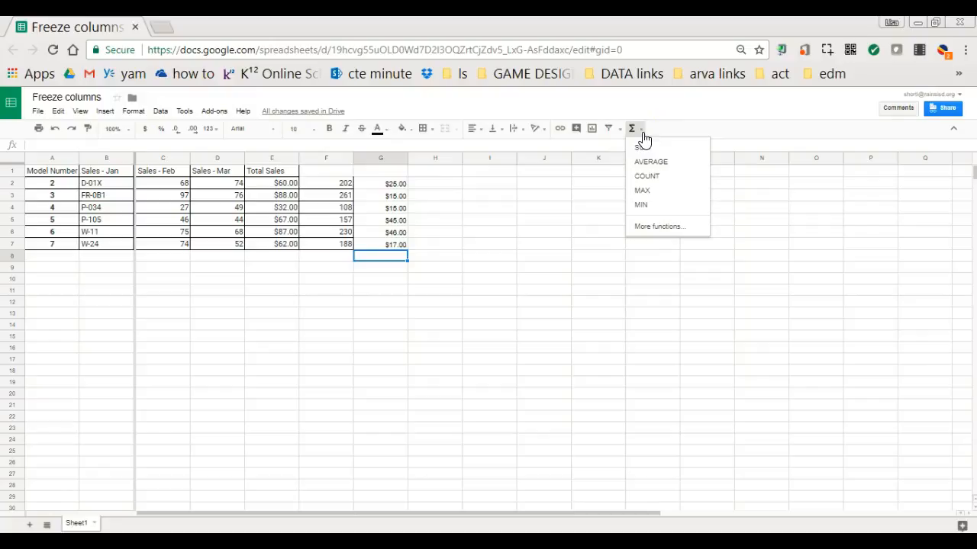
click(643, 149)
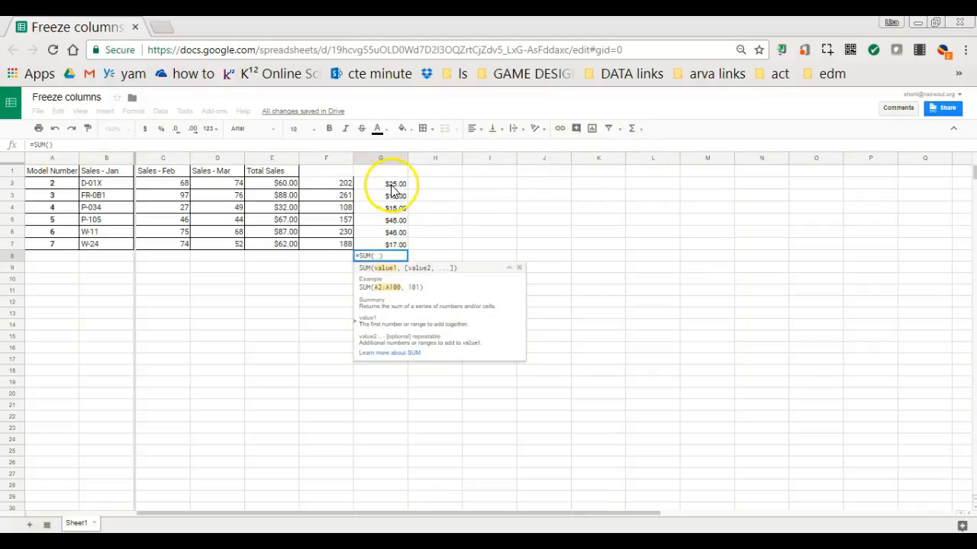
drag(379, 187, 379, 246)
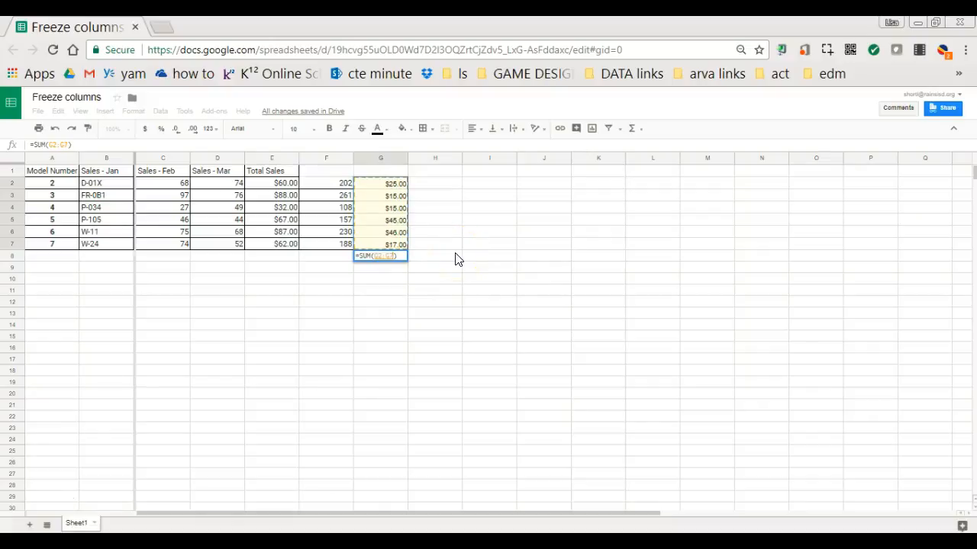
key(Return)
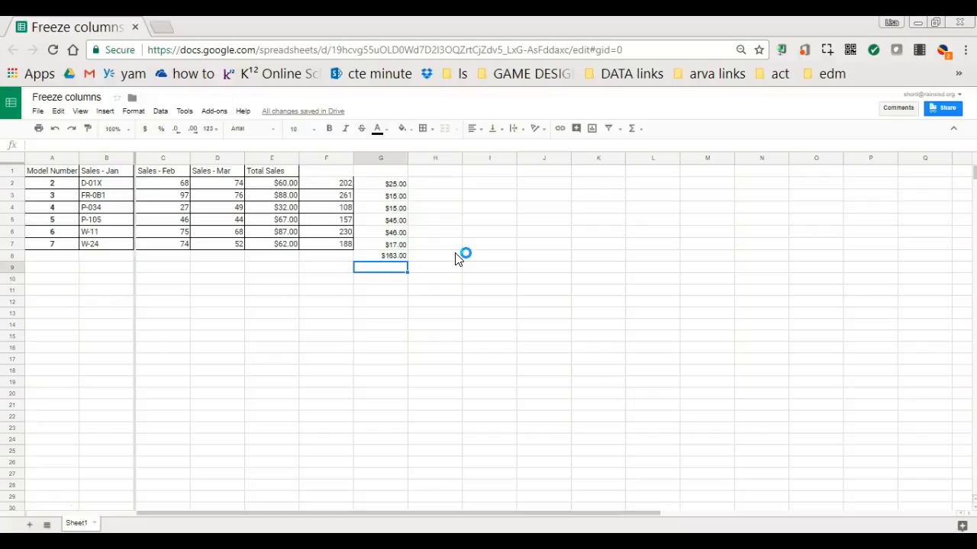
key(Up)
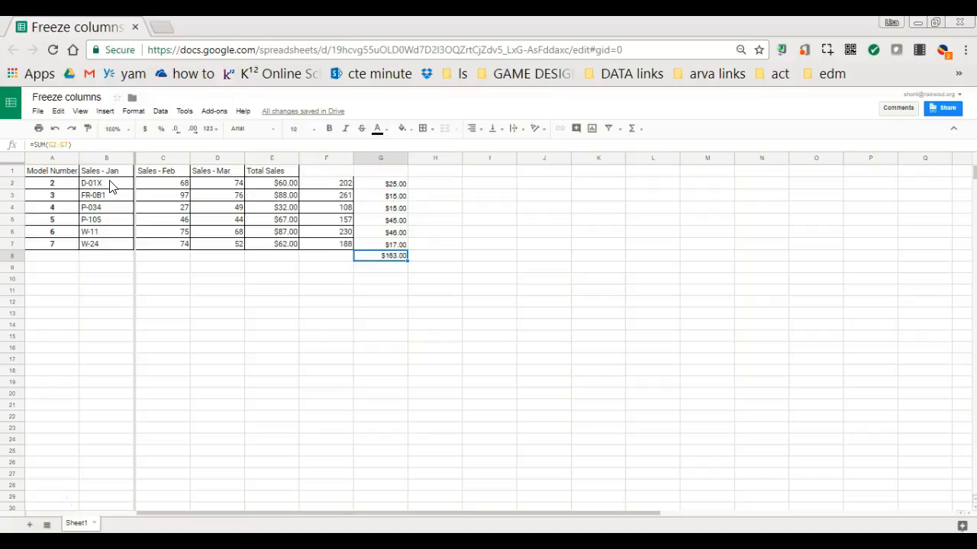
Replace the values in G2 through G5 with 85, 45, 15 and 125
click(380, 185)
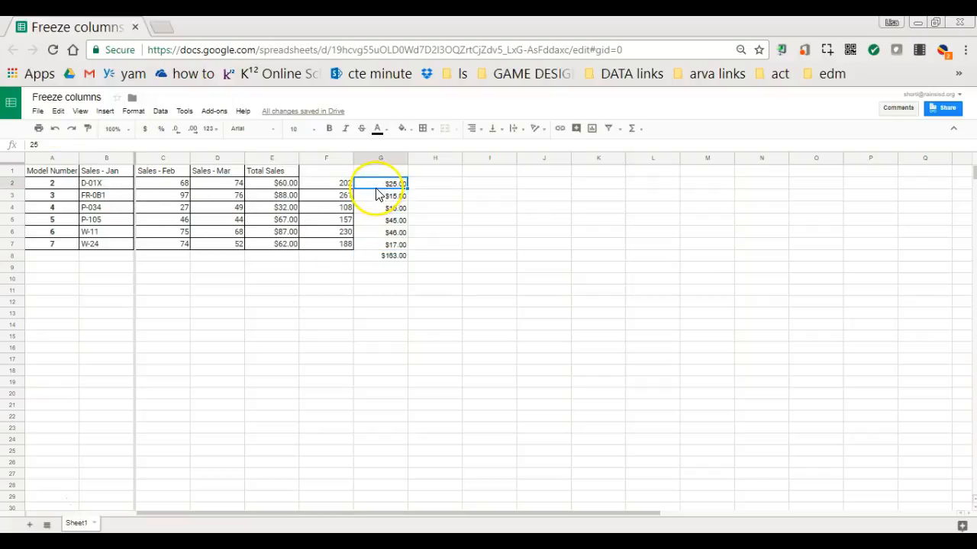
text(85)
key(Return)
text(45)
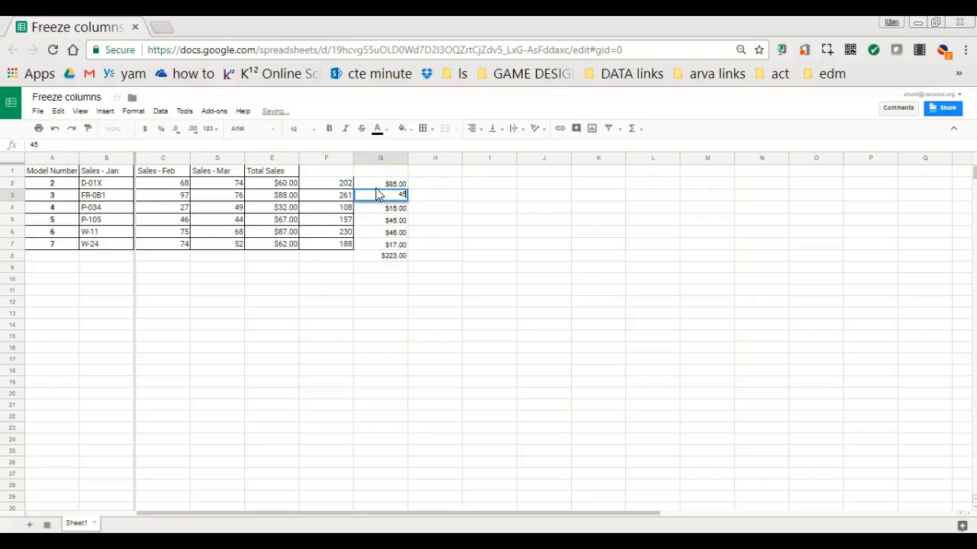
key(Return)
text(15)
key(Return)
text(125)
key(Return)
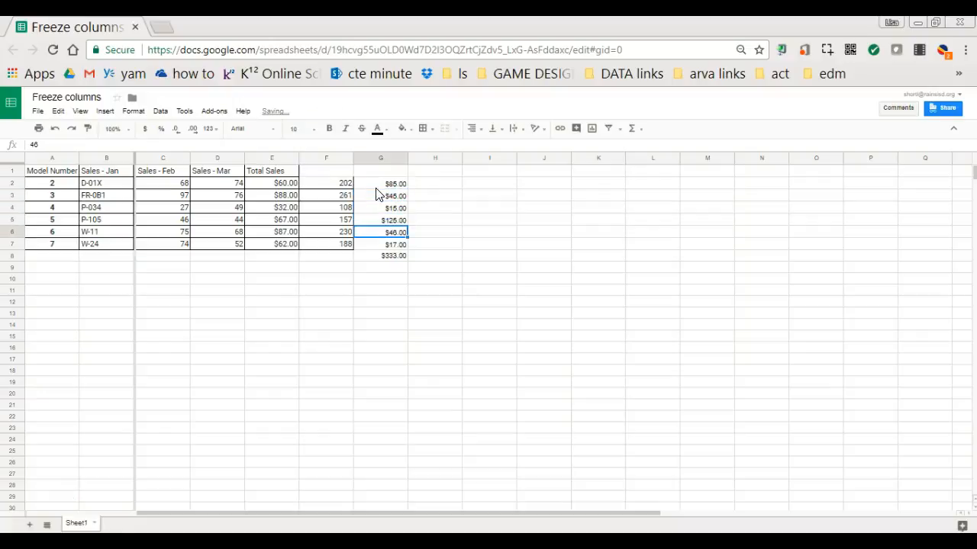